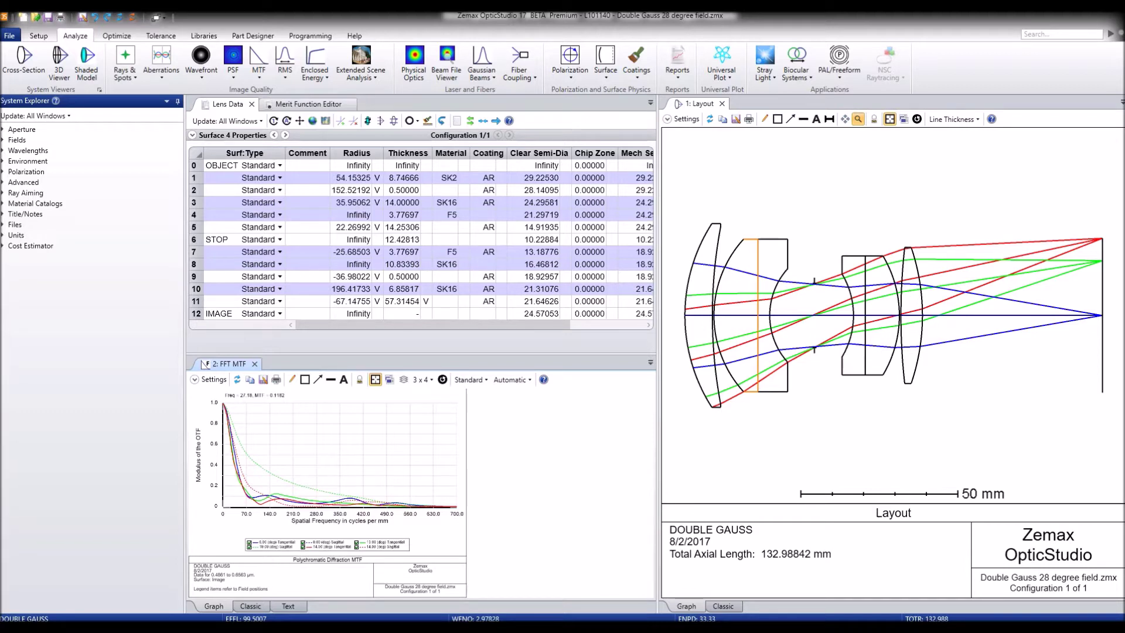
# Step: In the Merit Function Editor wizard, choose the Digital Contrast criterion with spatial frequency 50
pyautogui.click(317, 104)
pyautogui.click(193, 136)
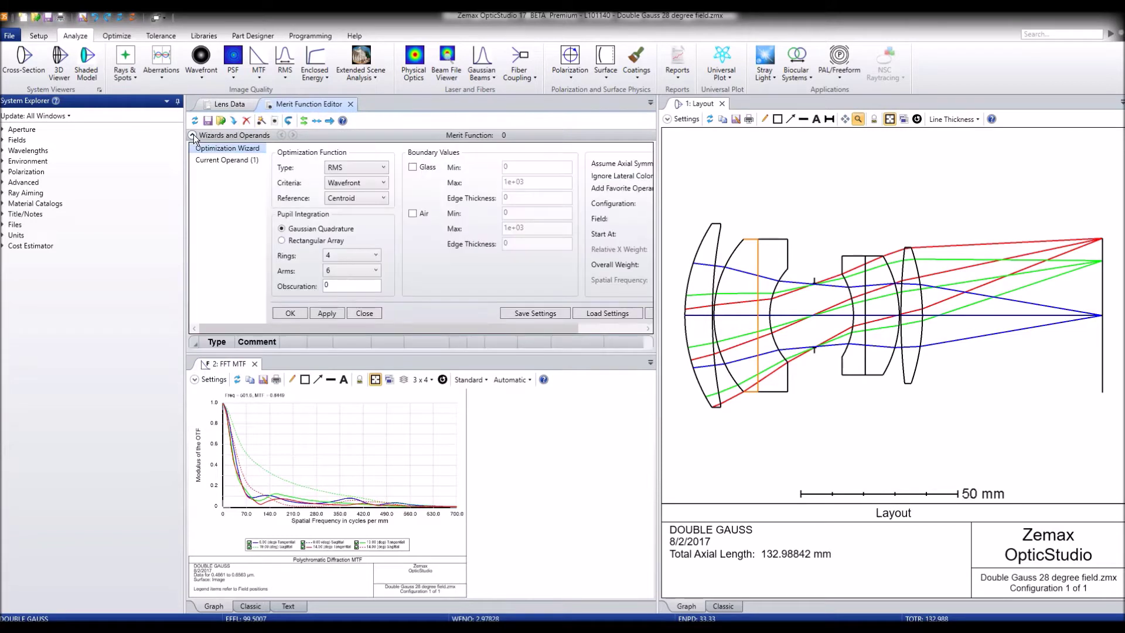
pyautogui.click(382, 183)
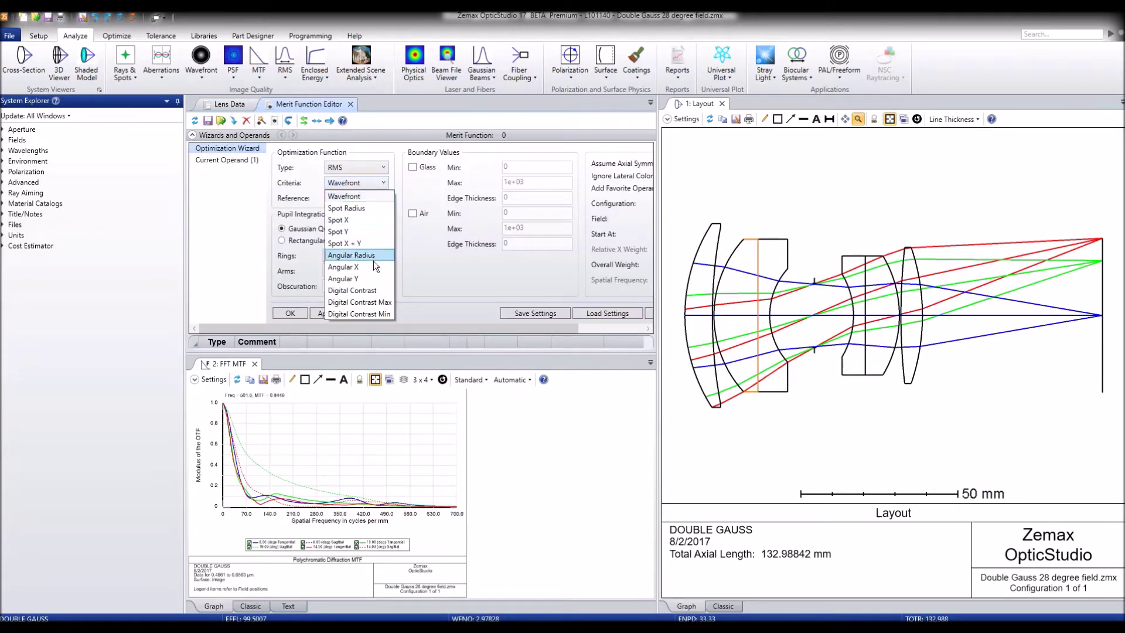
pyautogui.click(370, 289)
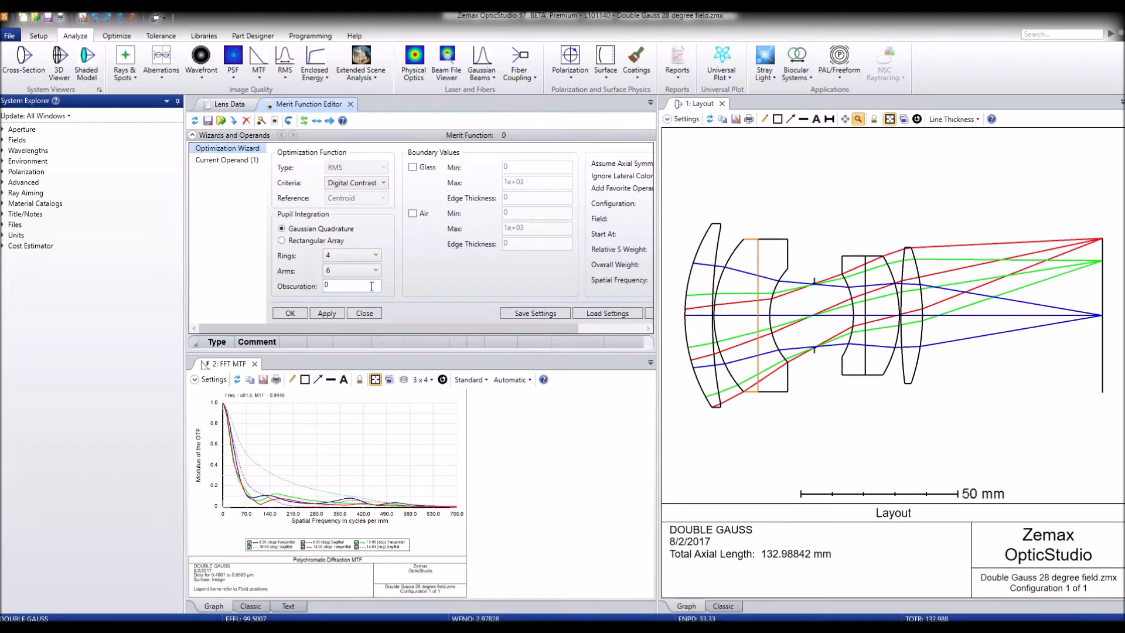
pyautogui.moveTo(364, 325); pyautogui.dragTo(434, 318)
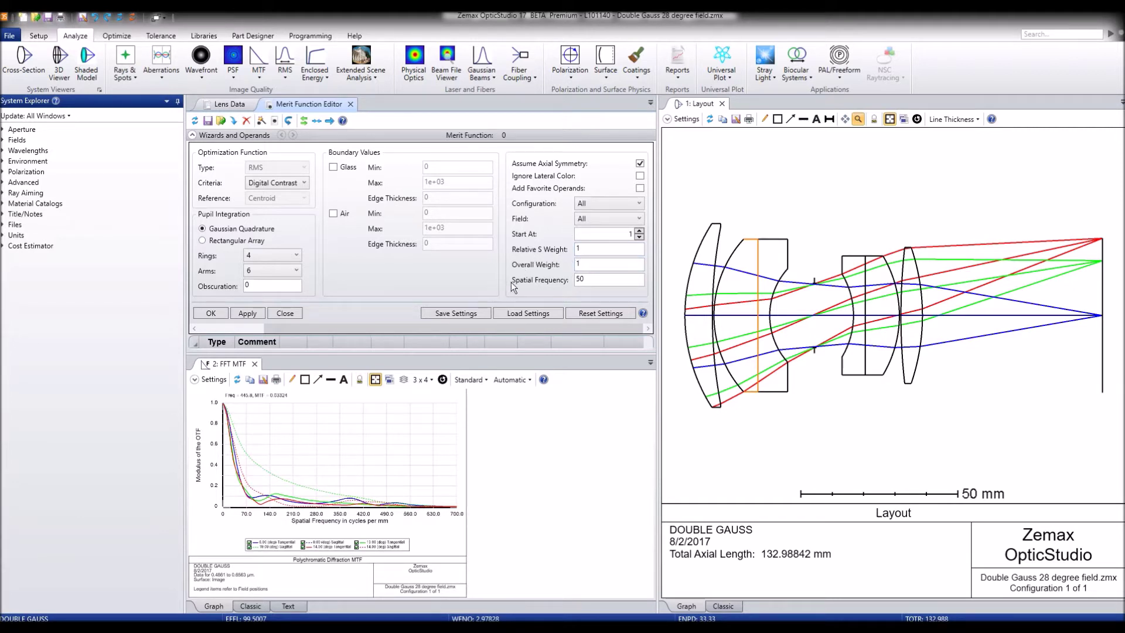
pyautogui.doubleClick(580, 279)
pyautogui.write('50')
pyautogui.moveTo(312, 328); pyautogui.dragTo(243, 341)
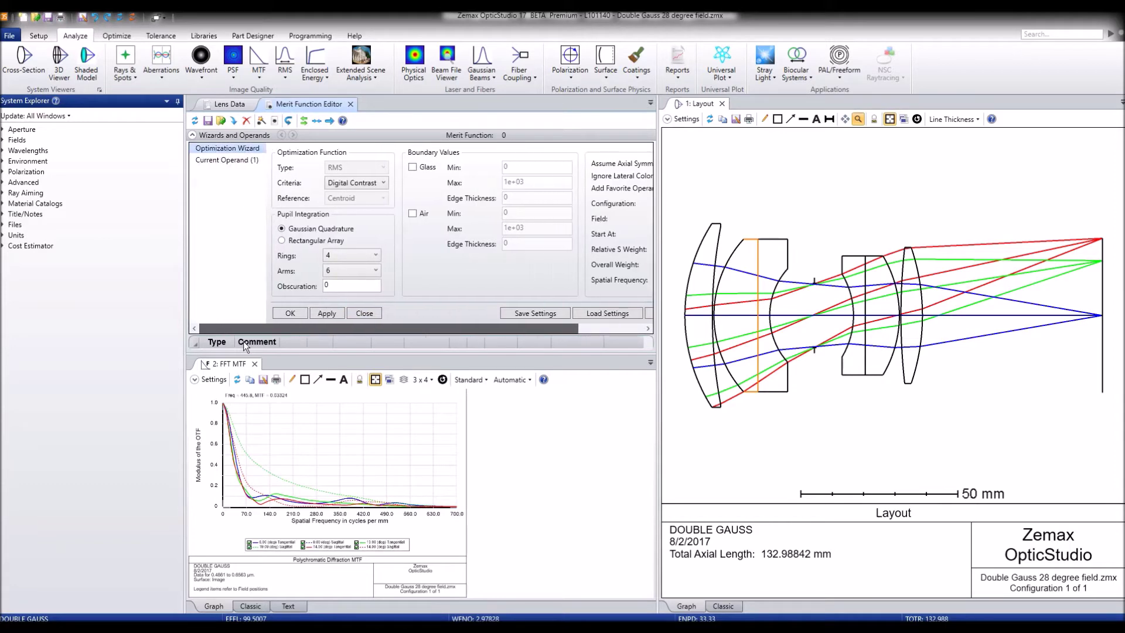
# Step: Generate the DCOS/DCOT operands from the wizard, giving a merit function of 0.249784
pyautogui.click(291, 313)
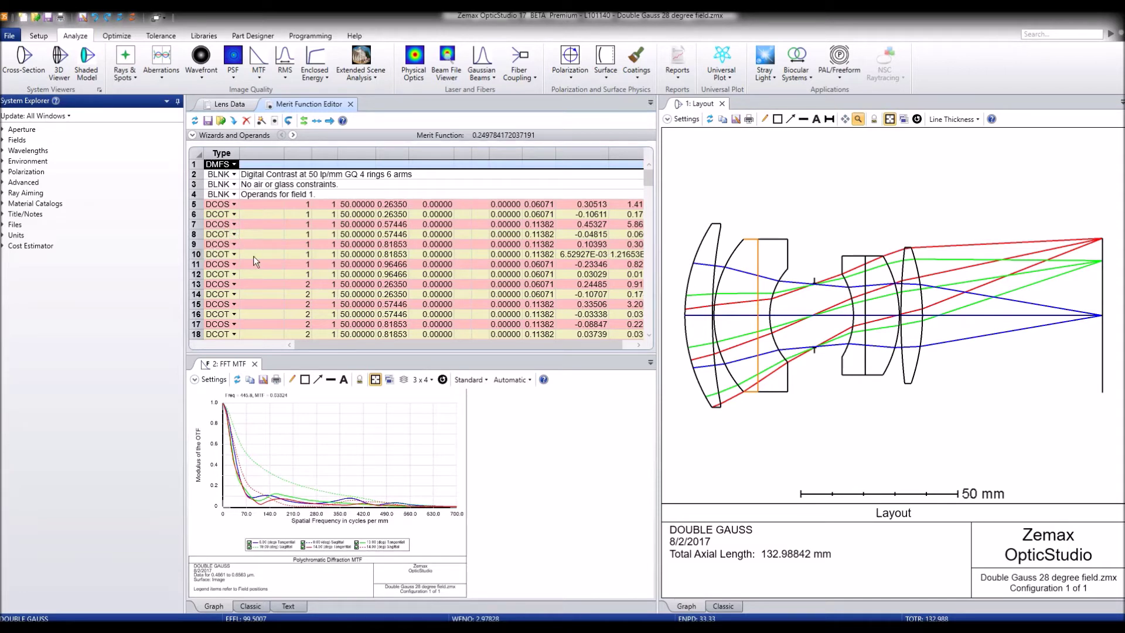
# Step: Set the FFT MTF plot's maximum frequency to 50 cycles per mm and redraw it
pyautogui.click(193, 382)
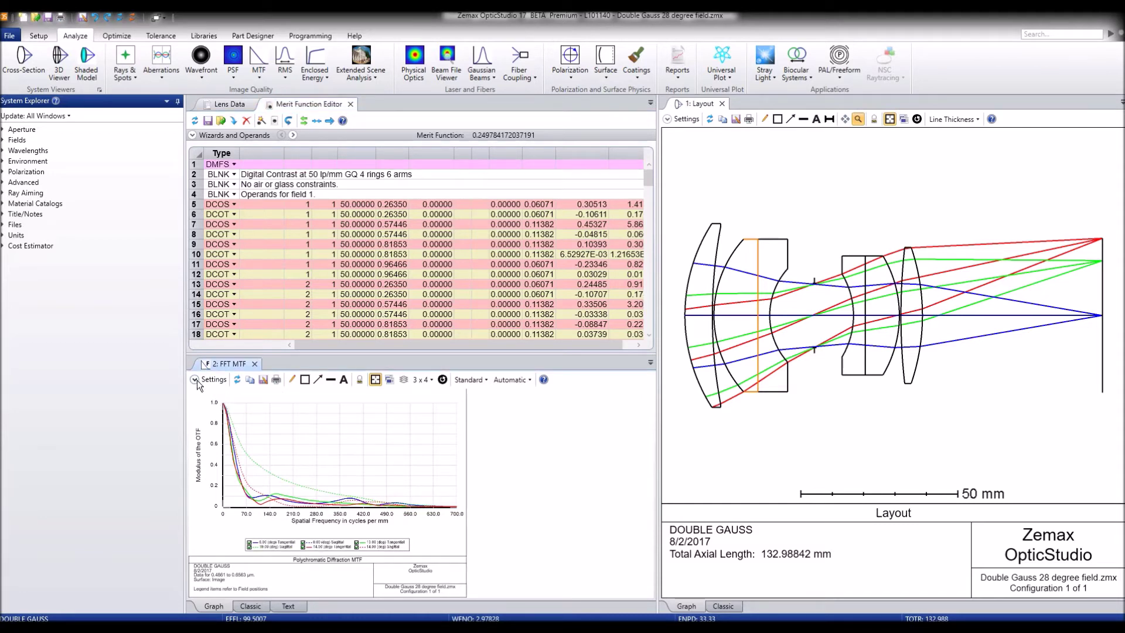
pyautogui.click(195, 380)
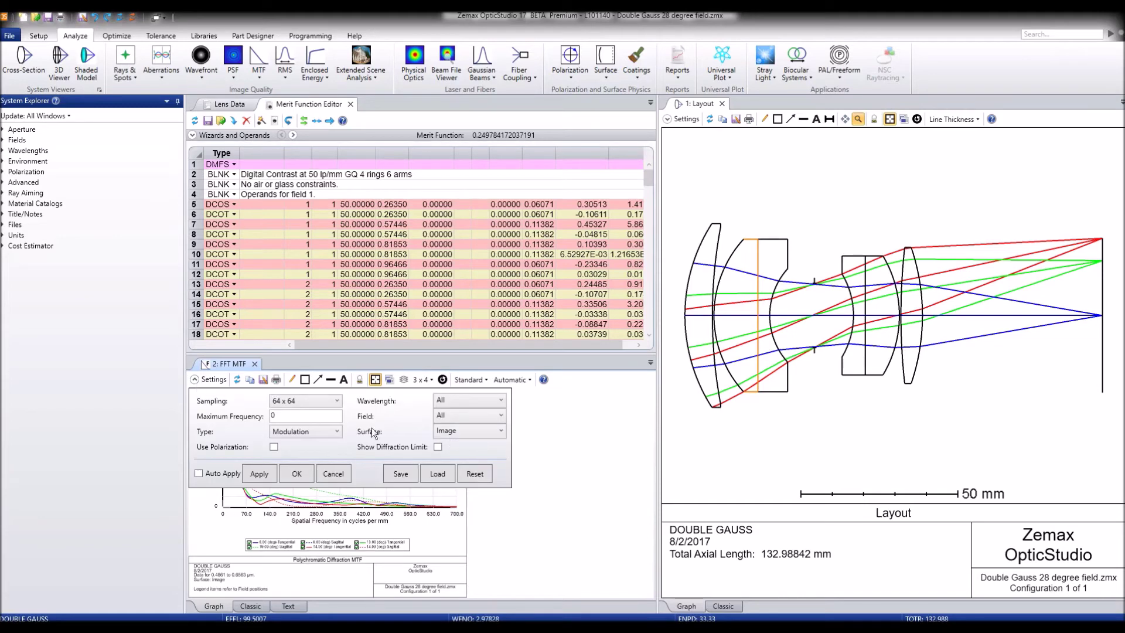
pyautogui.doubleClick(314, 415)
pyautogui.write('50')
pyautogui.click(296, 473)
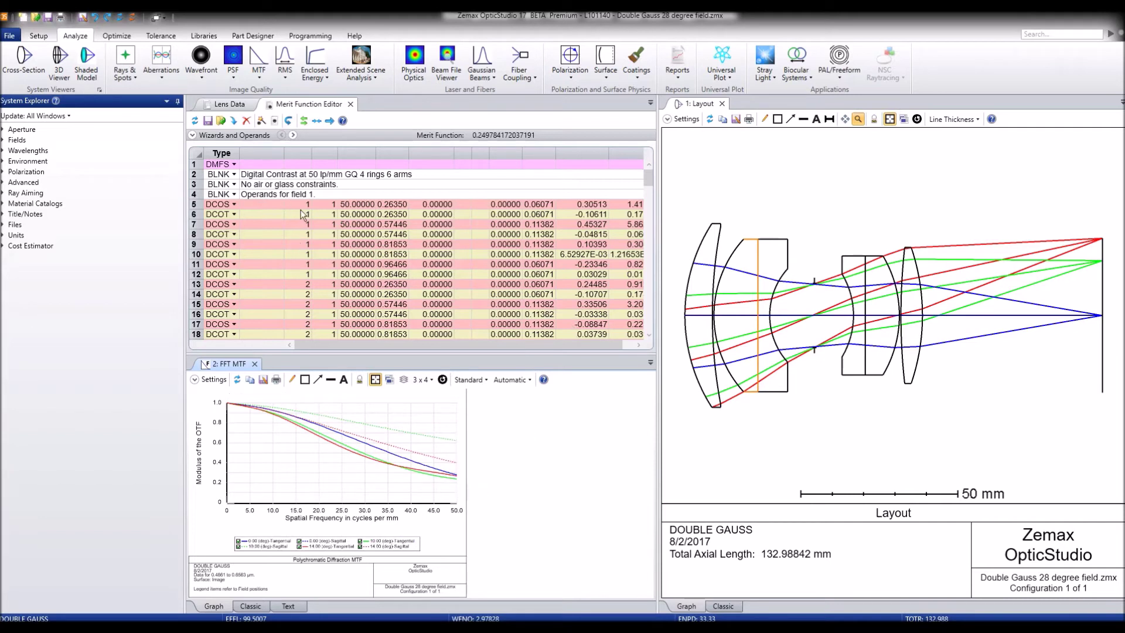
pyautogui.click(219, 165)
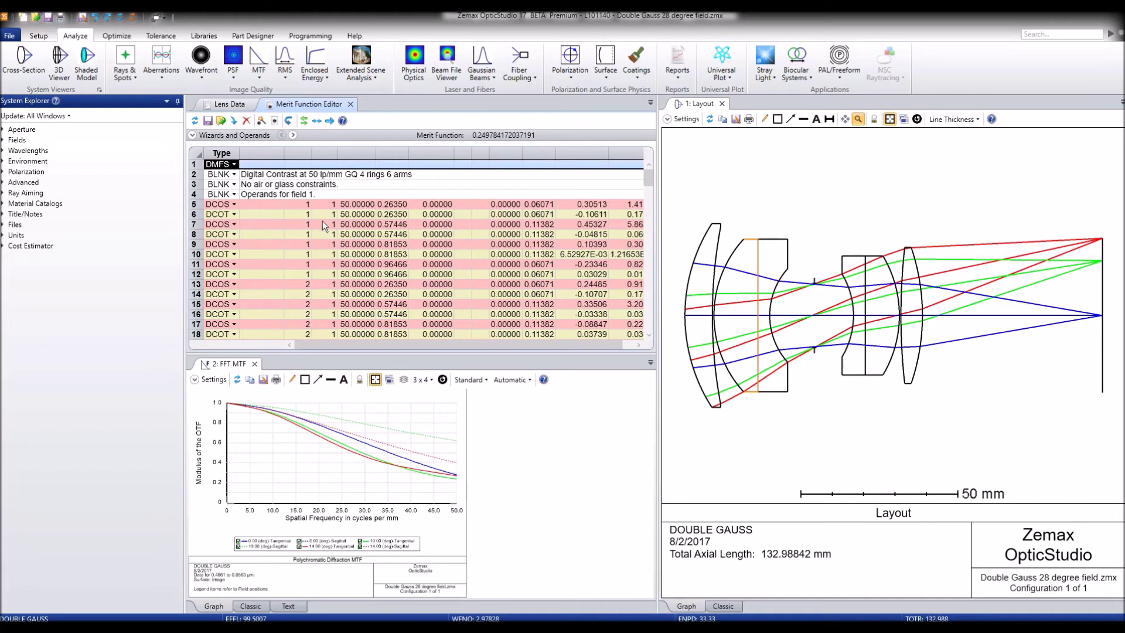
# Step: Insert blank rows at the top of the merit function and make row 1 an MTFA operand
pyautogui.press('Insert')
pyautogui.press('Insert')
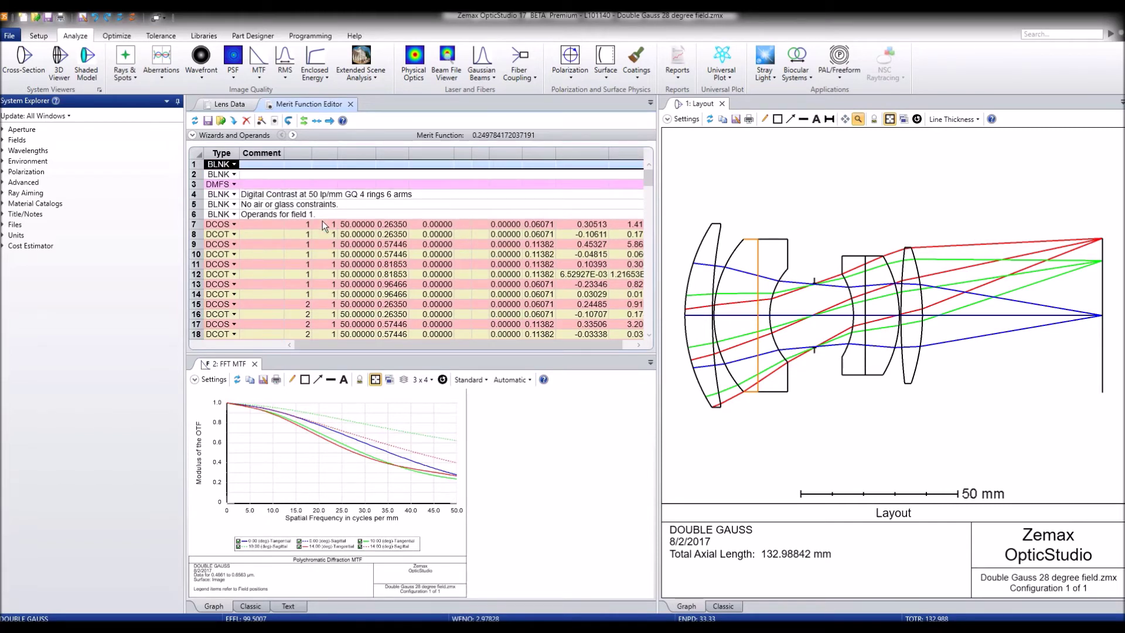
pyautogui.write('m')
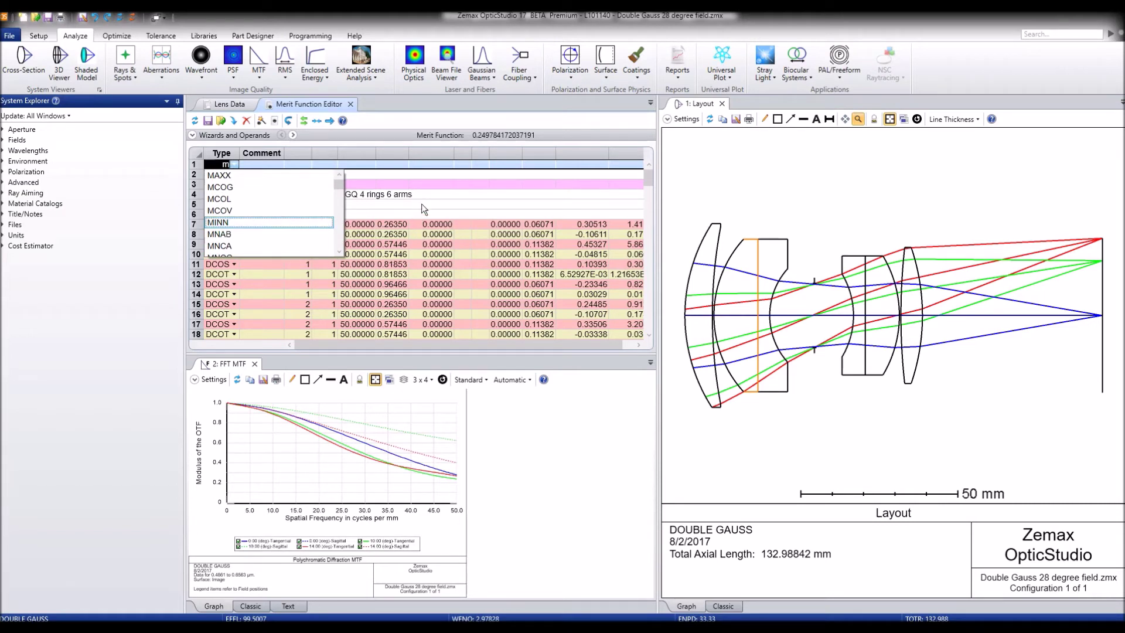
pyautogui.click(320, 164)
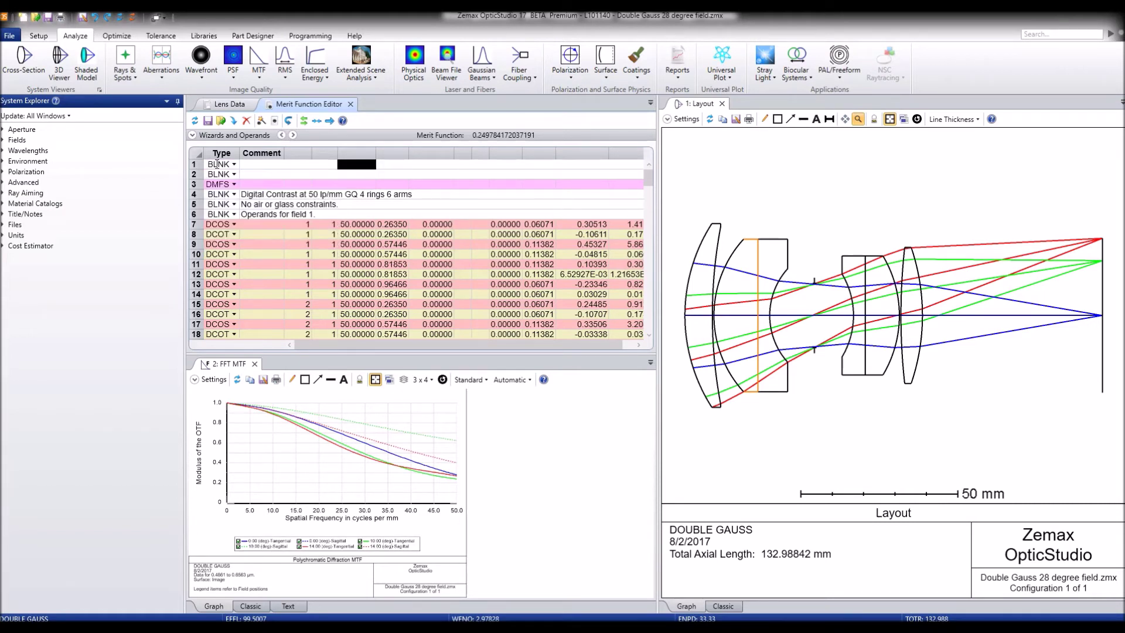
pyautogui.write('mtfa')
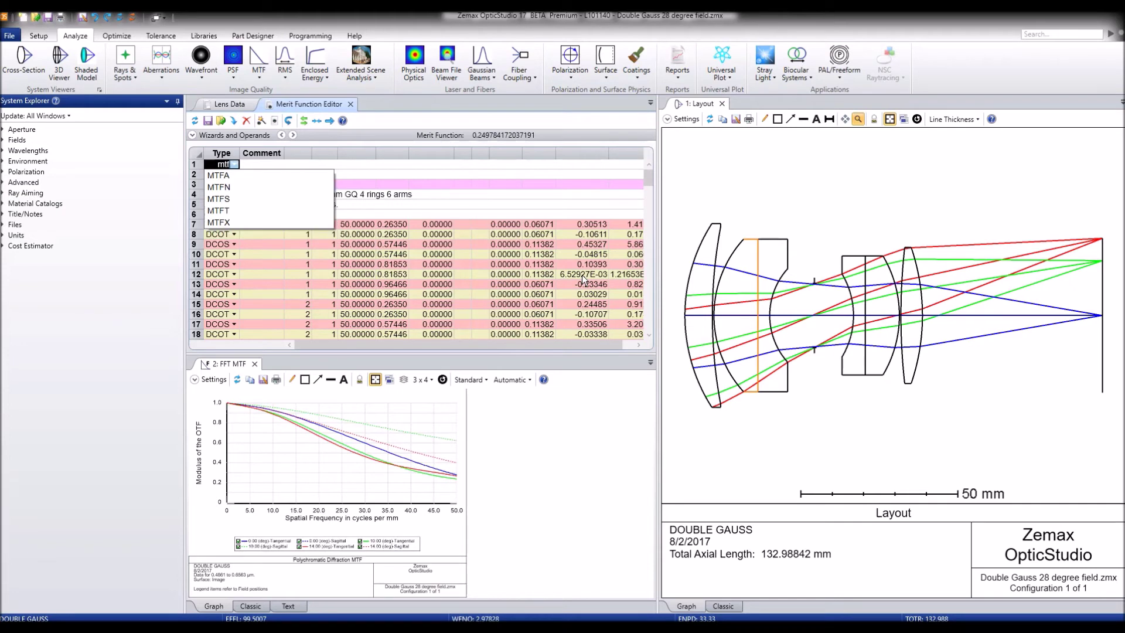
pyautogui.press('Return')
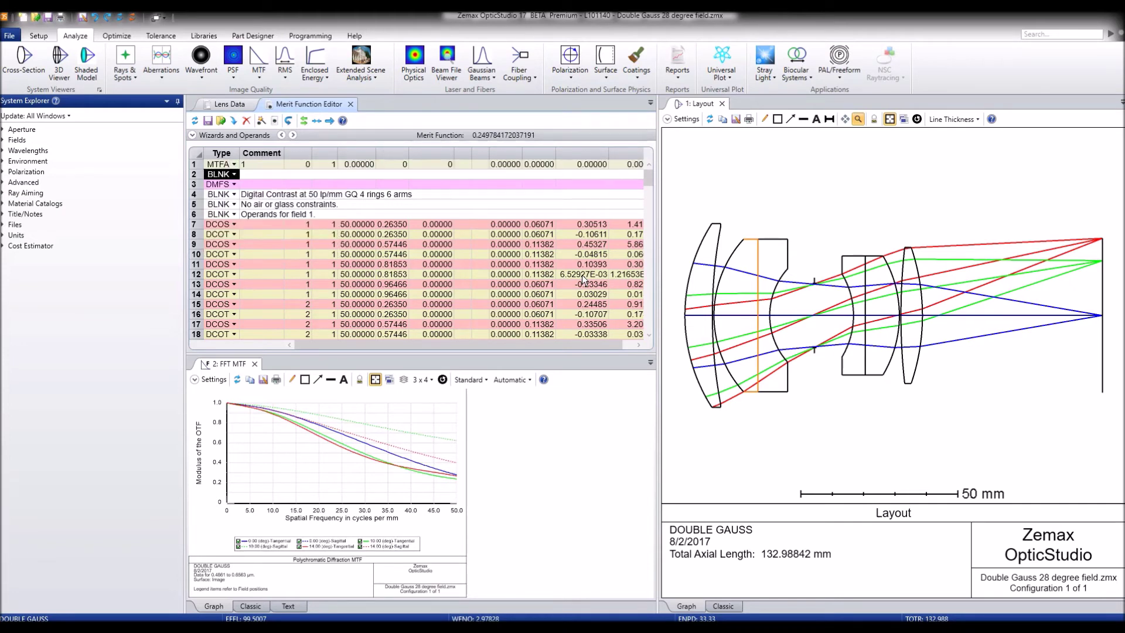
# Step: Set the MTFA frequency to 50 lp/mm and refresh the editor to read 0.30481
pyautogui.click(537, 165)
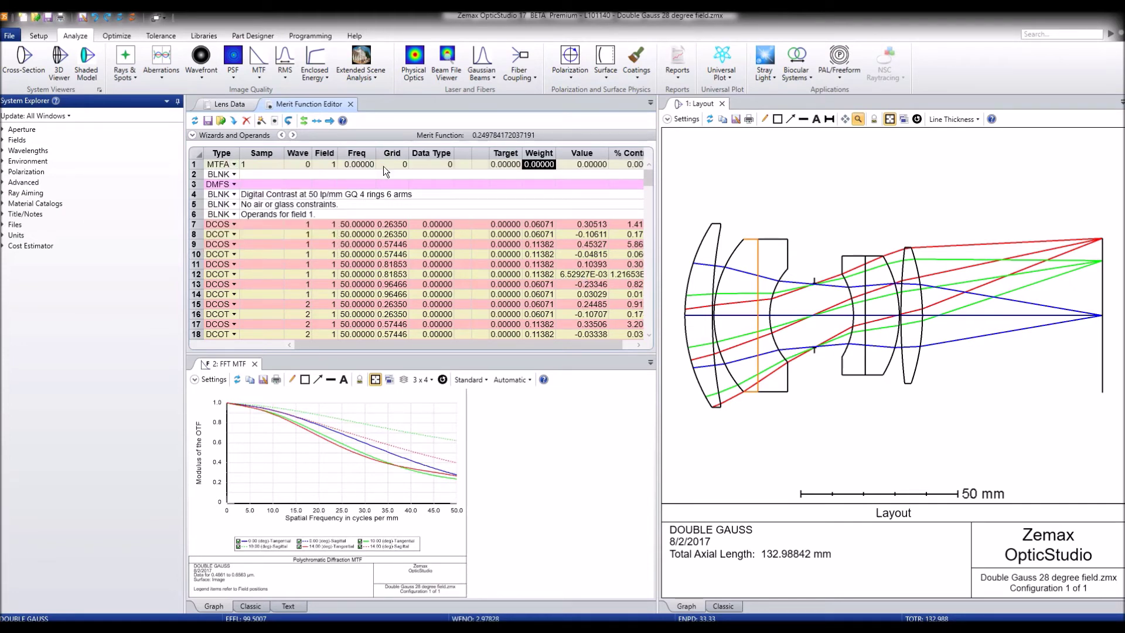
pyautogui.click(367, 164)
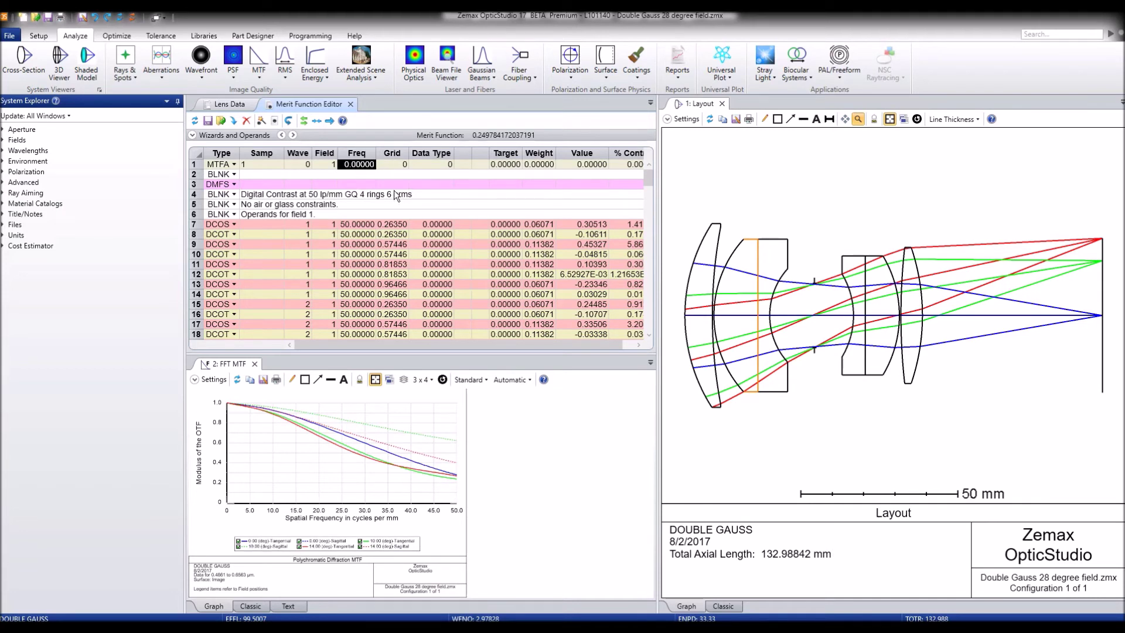
pyautogui.write('50')
pyautogui.click(316, 162)
pyautogui.click(200, 121)
pyautogui.moveTo(454, 474)
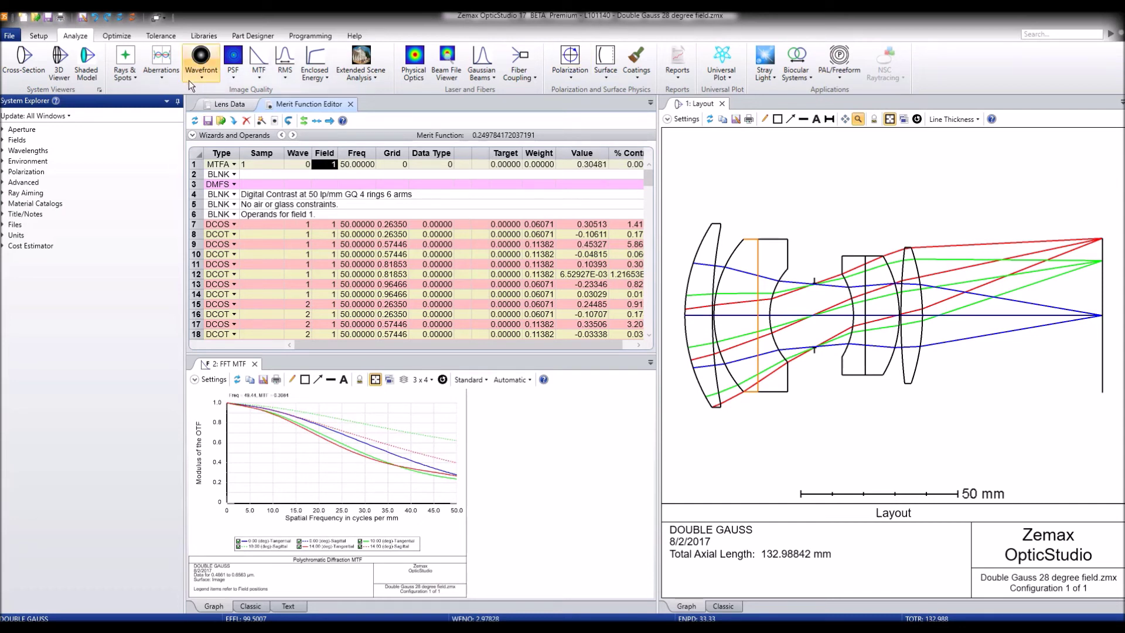
pyautogui.click(112, 36)
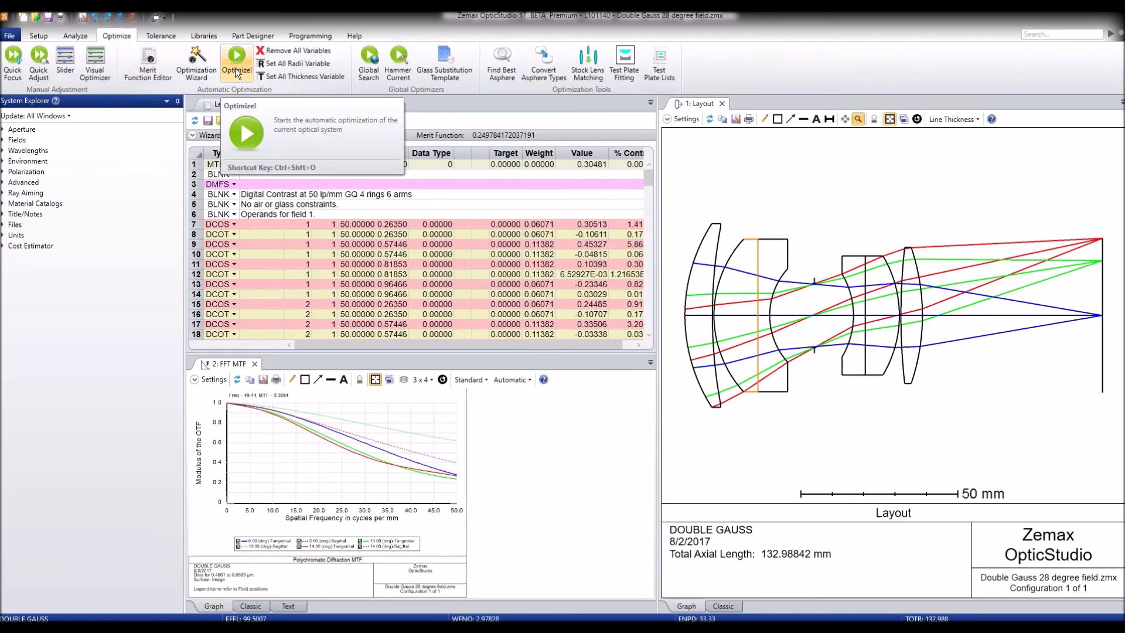
# Step: Start Local Optimization with Auto Update enabled on the Double Gauss lens
pyautogui.click(236, 71)
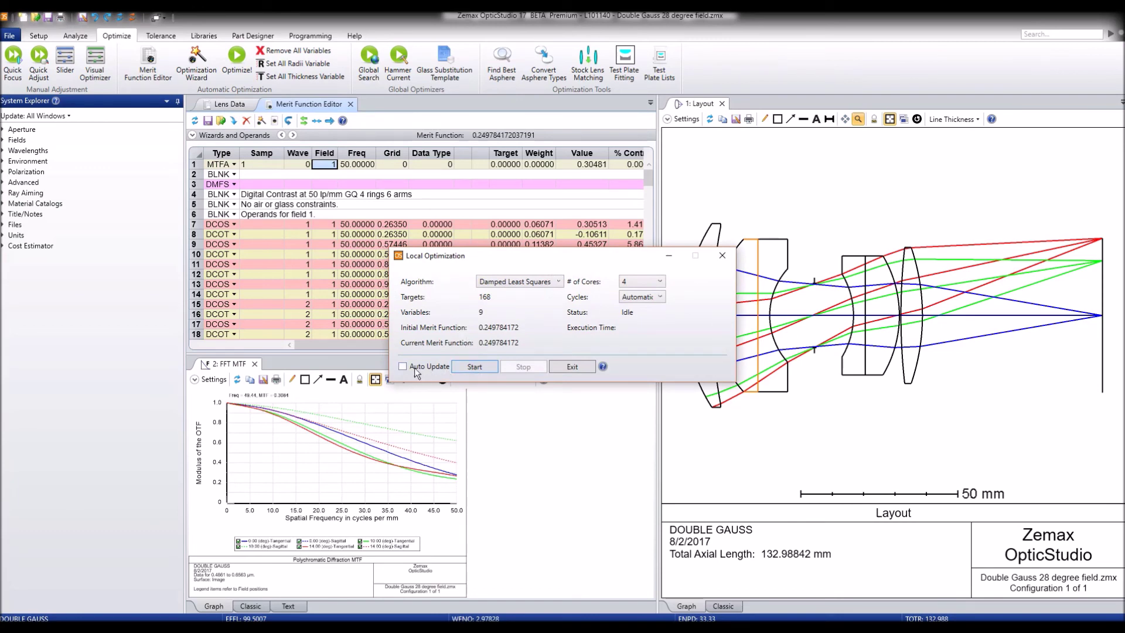
pyautogui.click(414, 368)
pyautogui.click(483, 367)
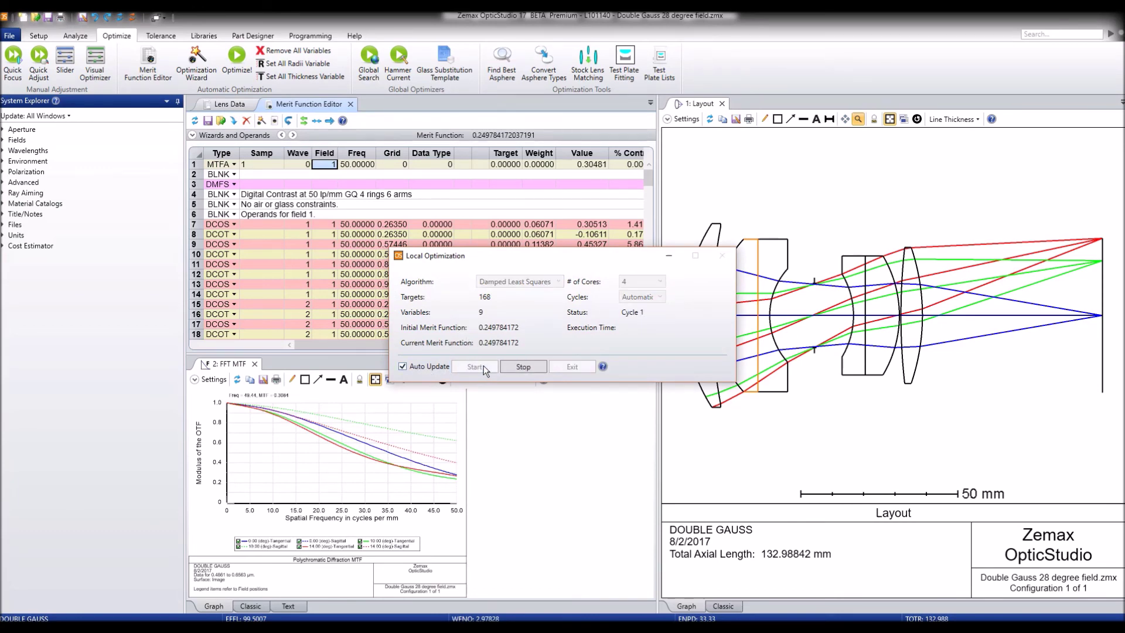